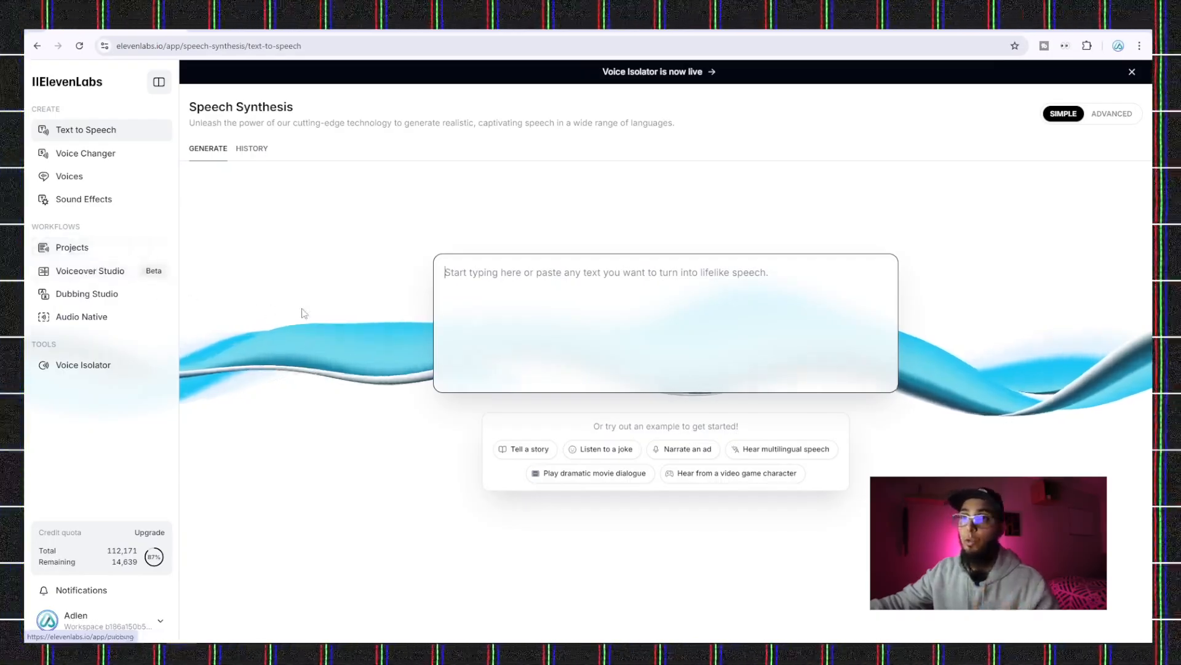
Step: Create a project named "business en ligne script video" with the Callum voice, Eleven Multilingual v2 model and Standard quality
left_click(84, 247)
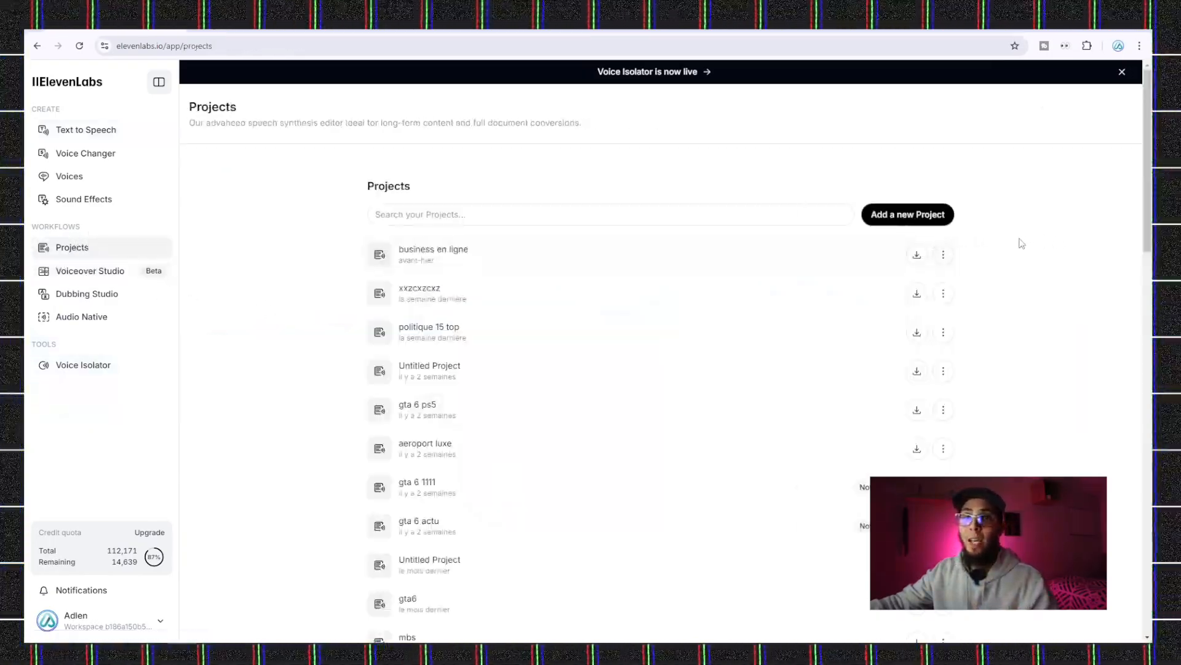
left_click(920, 220)
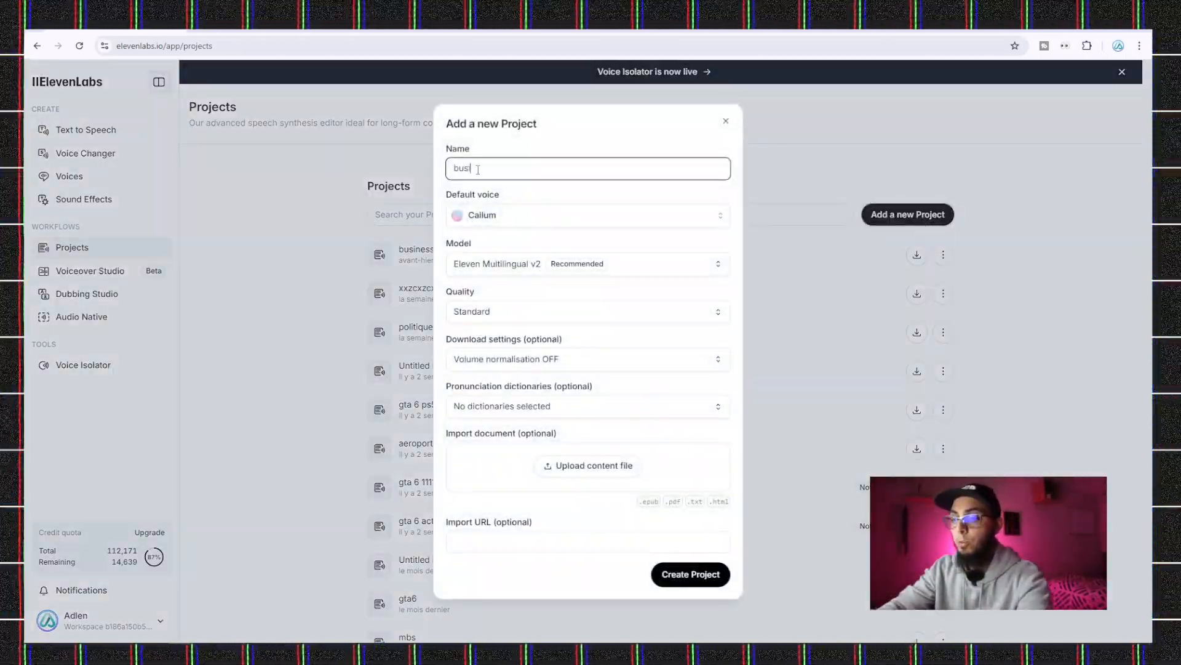
type("business en ligne script video")
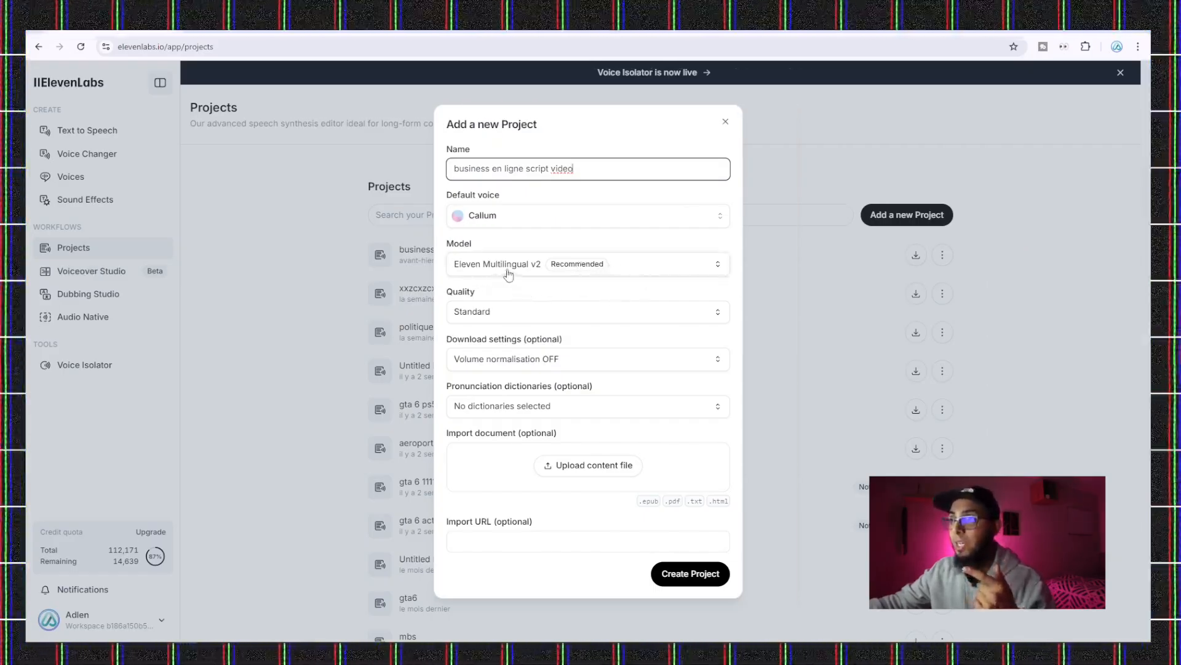
left_click(644, 276)
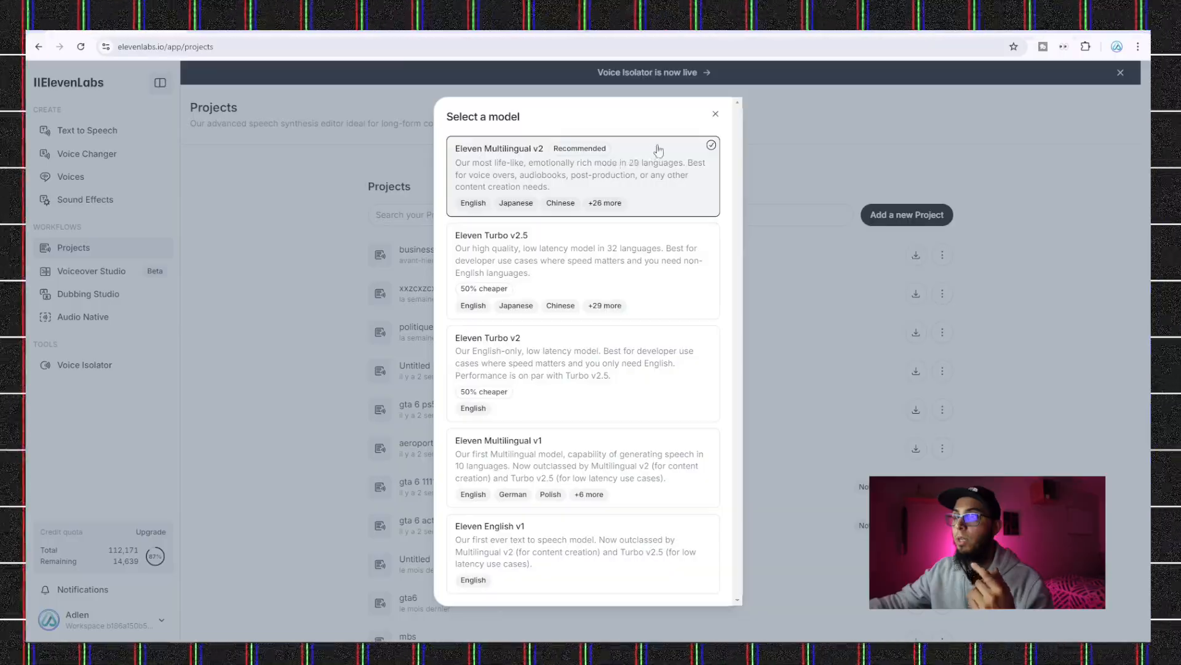
left_click(715, 114)
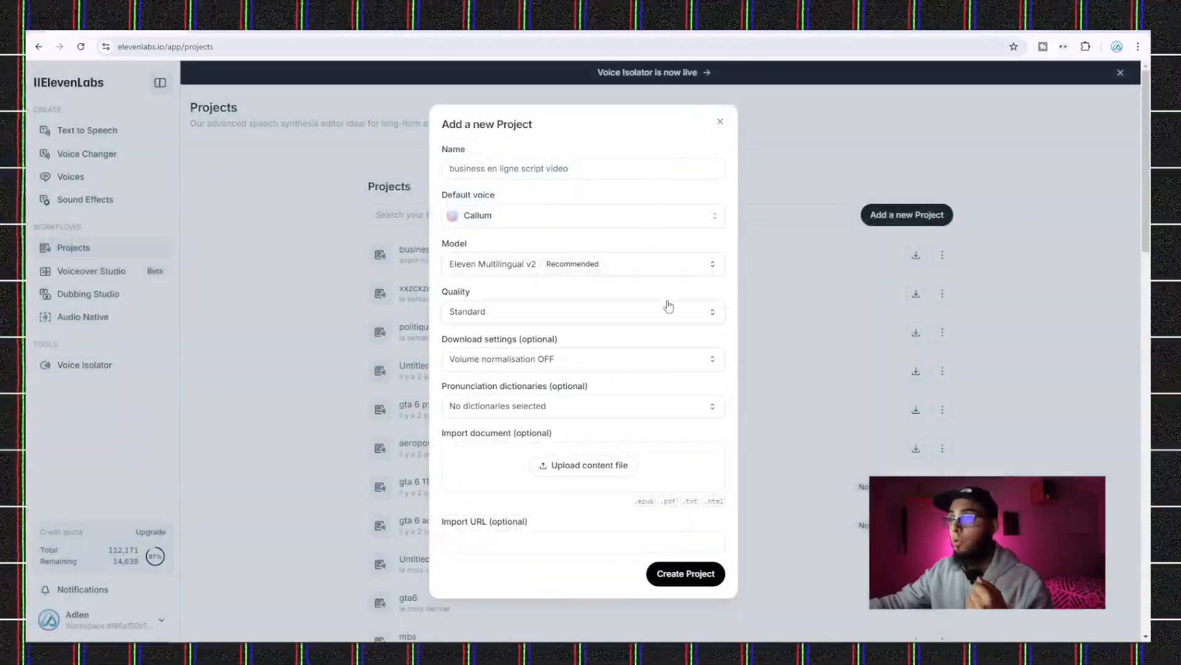
left_click(685, 312)
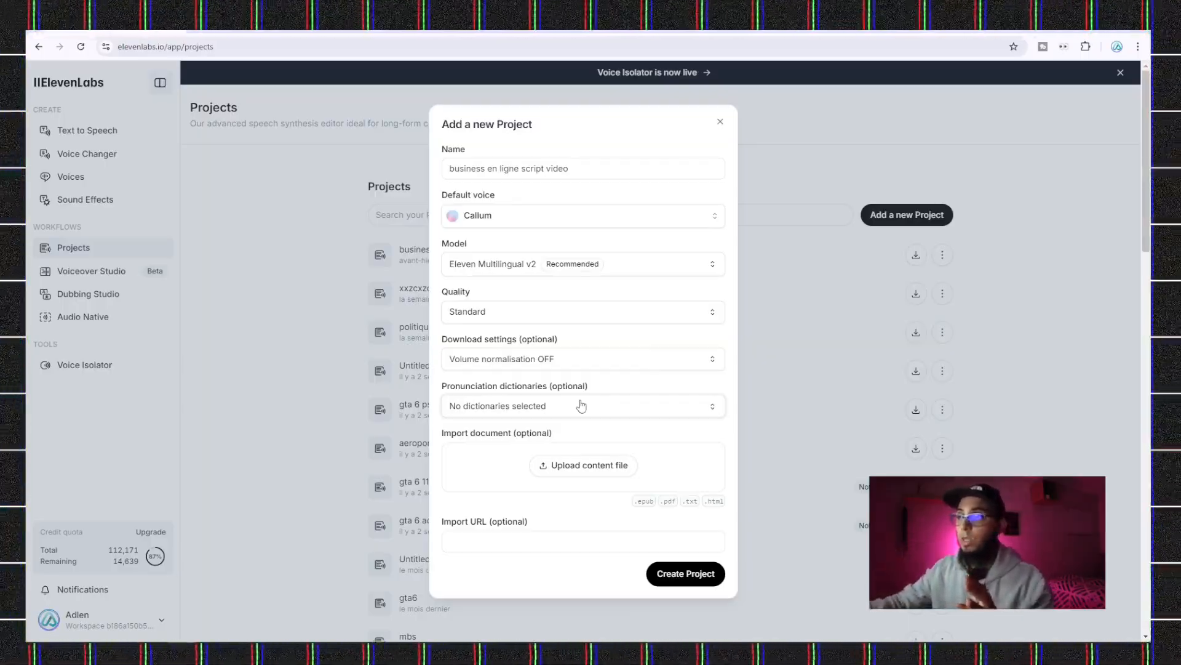
left_click(675, 573)
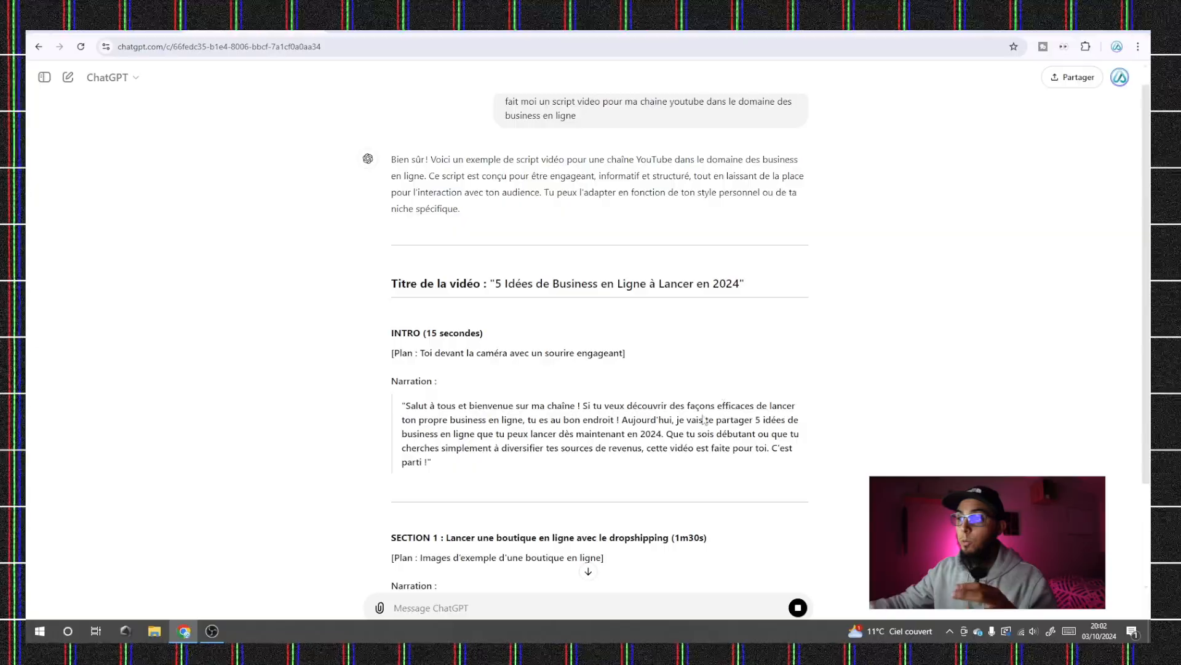
Step: Copy the INTRO narration from the ChatGPT script into Chapter 1 of the ElevenLabs project and generate its audio preview
scroll(705, 420, "down", 1)
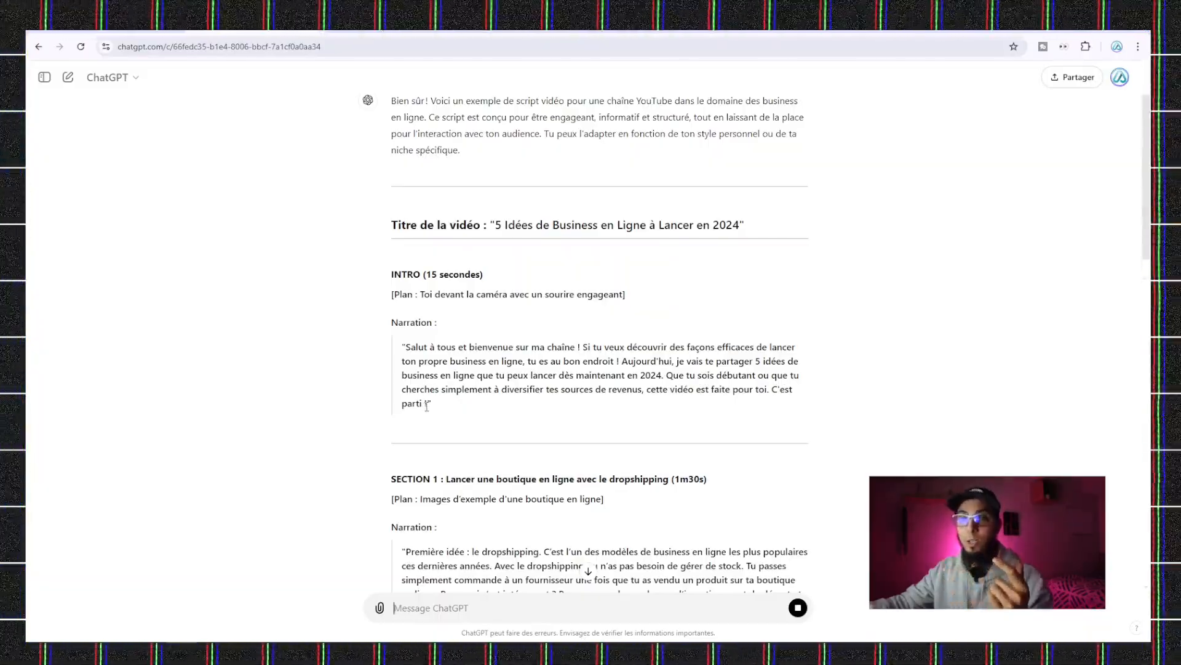
left_click_drag(426, 405, 403, 343)
key("ctrl+c")
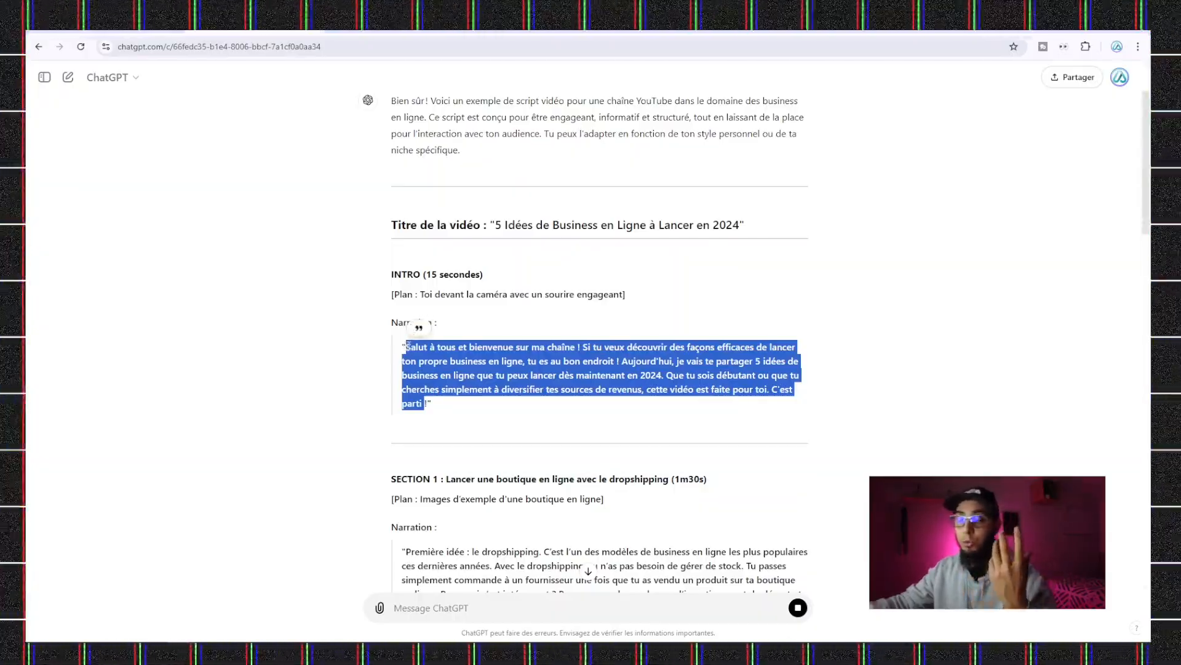
left_click(115, 29)
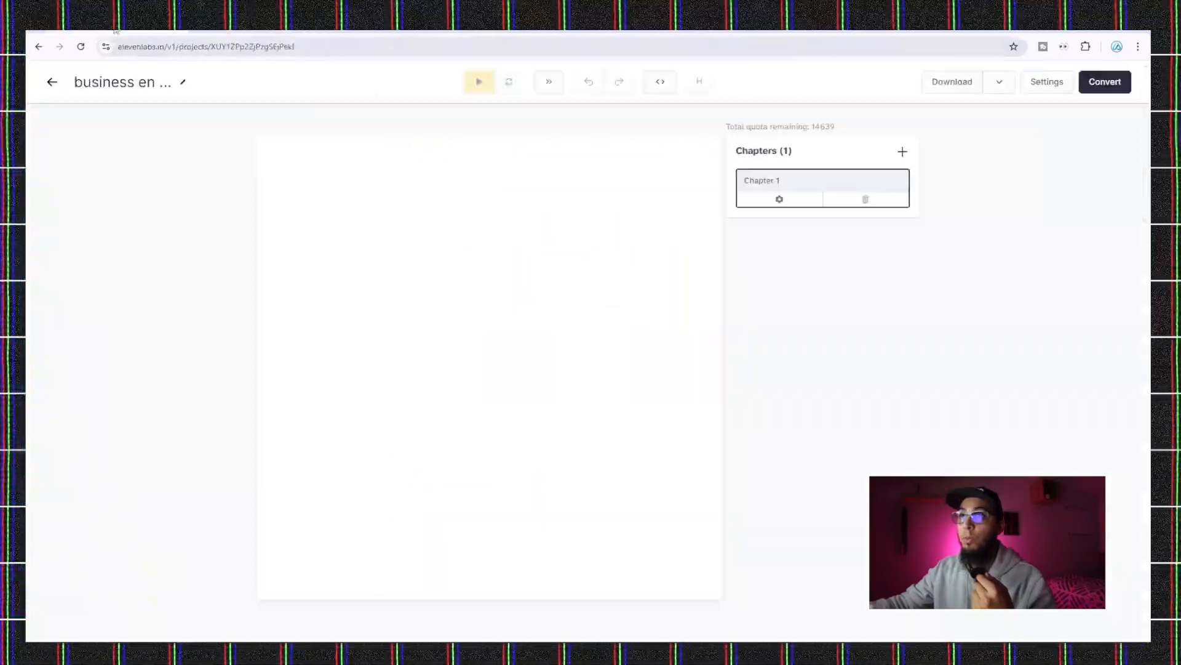
right_click(337, 166)
left_click(400, 275)
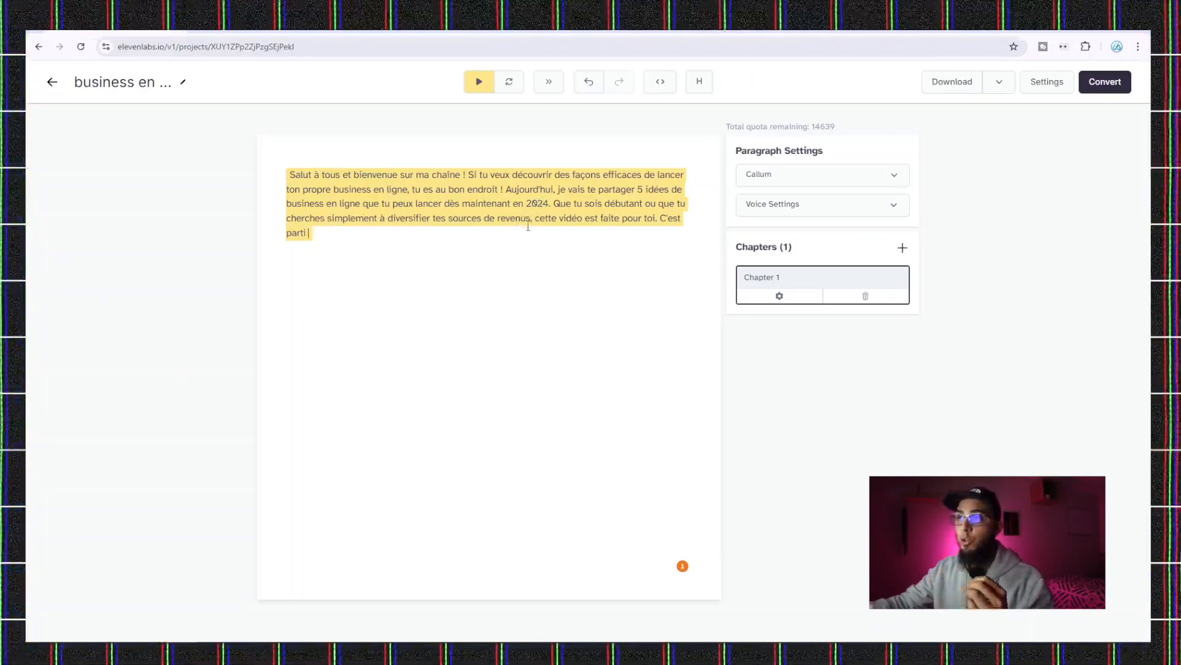
left_click(477, 86)
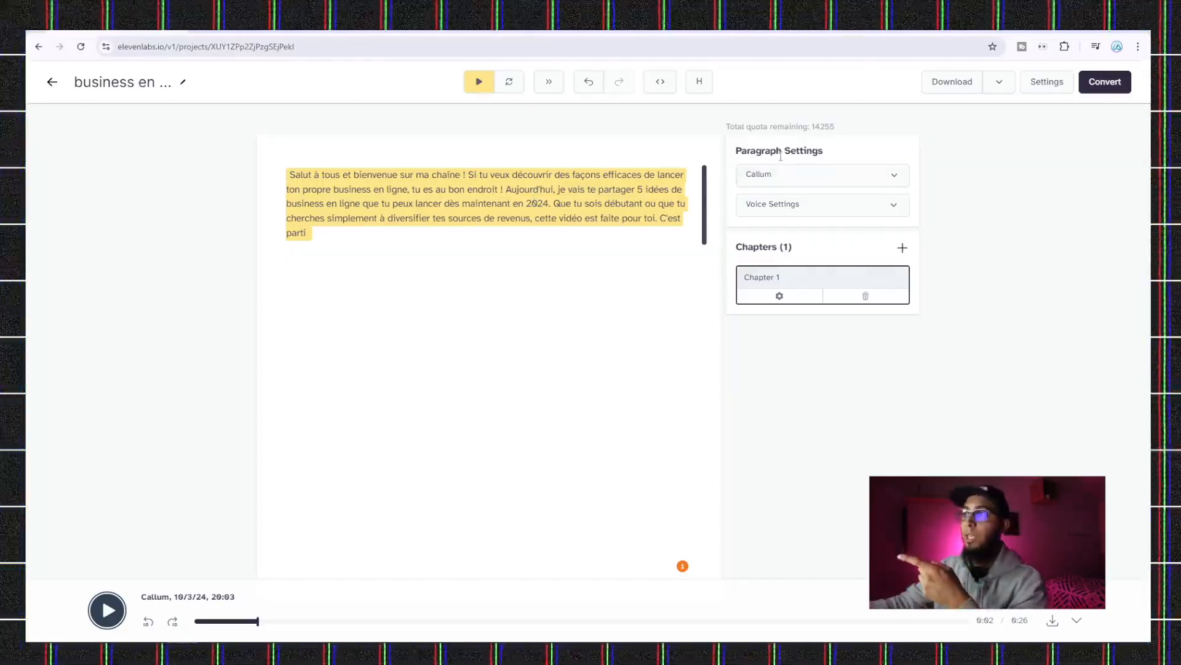
Step: Browse the professional, cloned and default voices available for the narration paragraph, keeping Callum
left_click(791, 175)
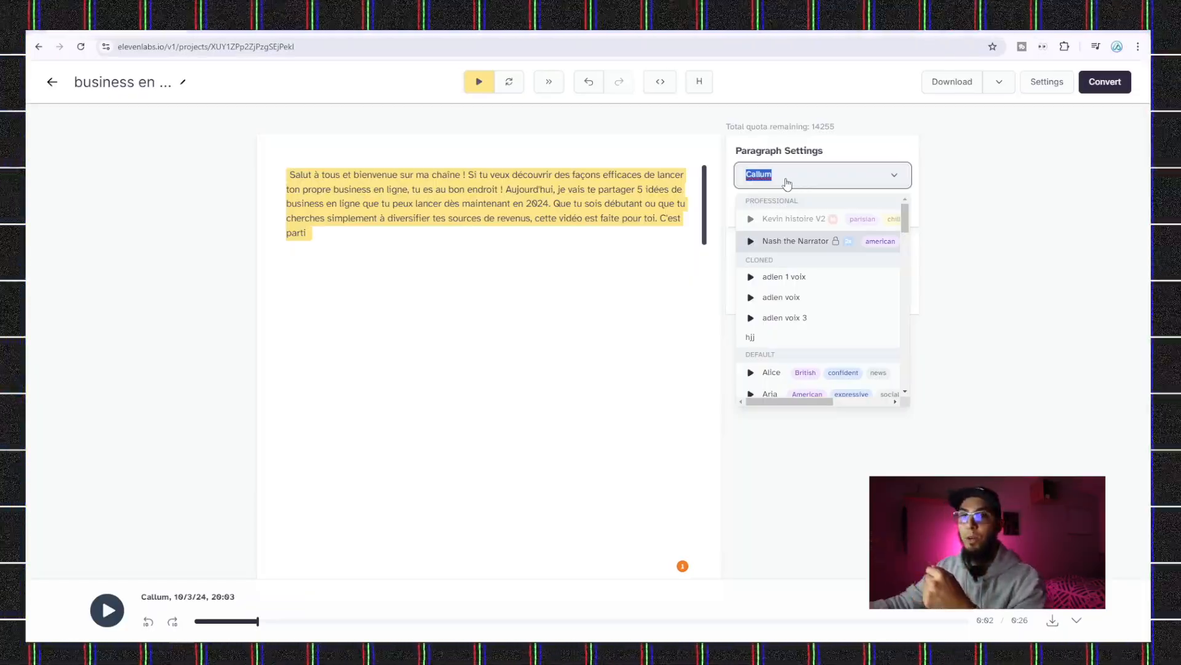
scroll(814, 289, "down", 5)
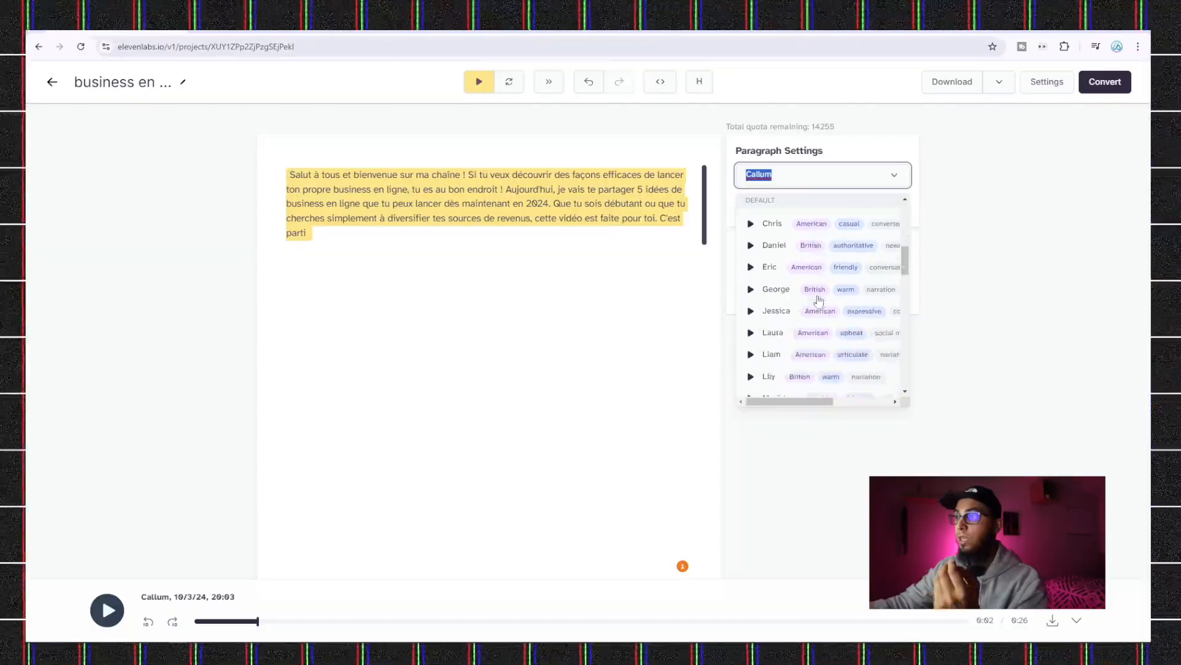
scroll(814, 289, "down", 8)
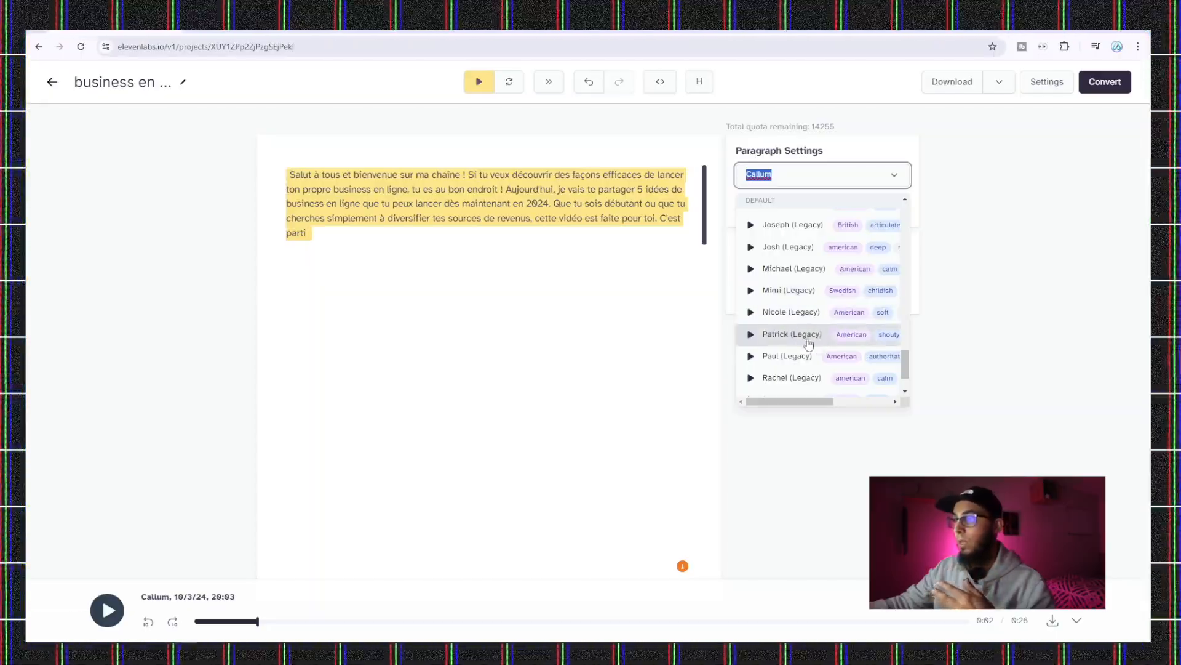
scroll(840, 339, "down", 1)
scroll(840, 338, "down", 1)
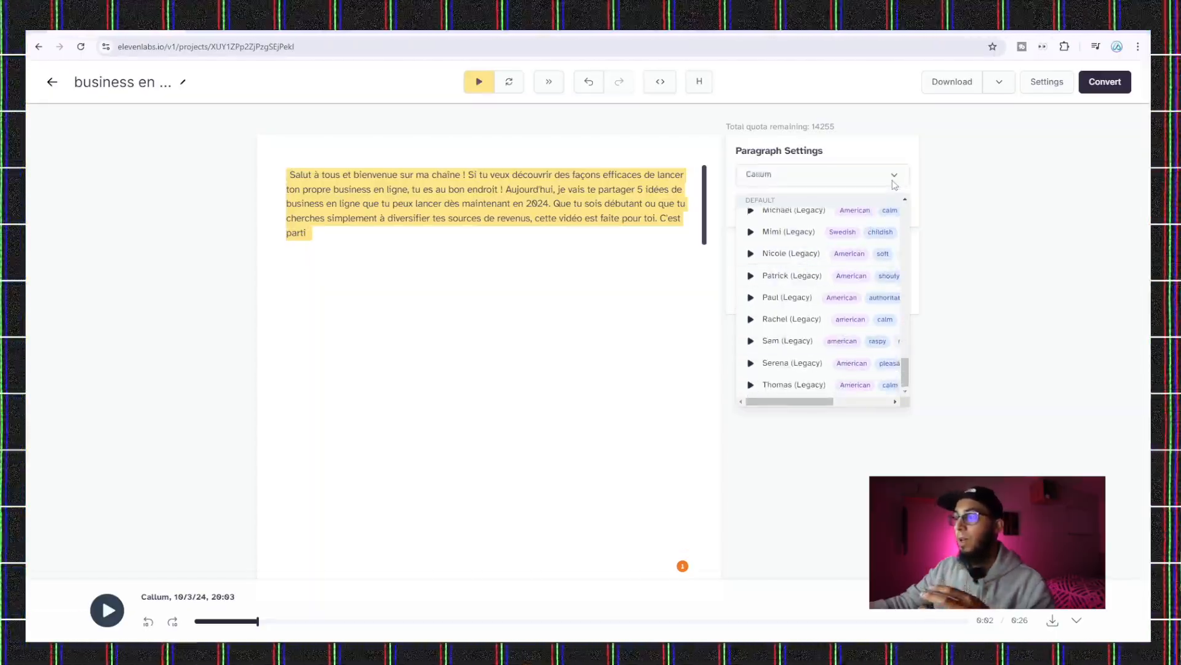
left_click(924, 187)
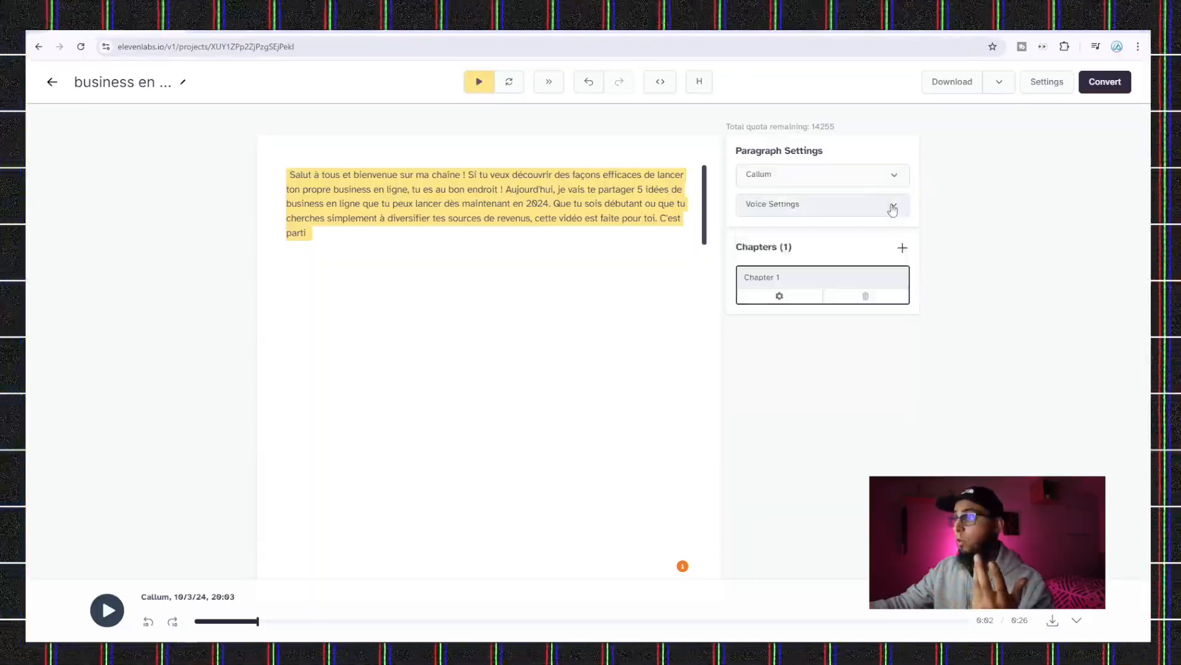
Step: Translate the page into French and lower the stability in the paragraph's voice settings to slightly above the middle of its range
left_click(892, 207)
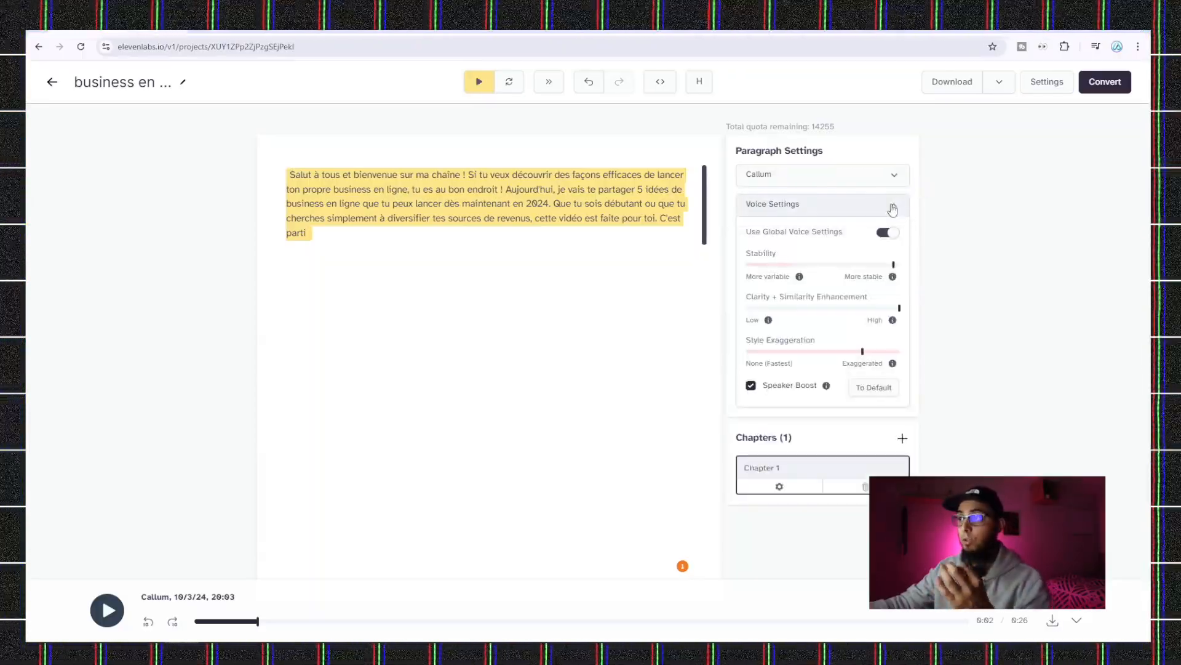
right_click(804, 263)
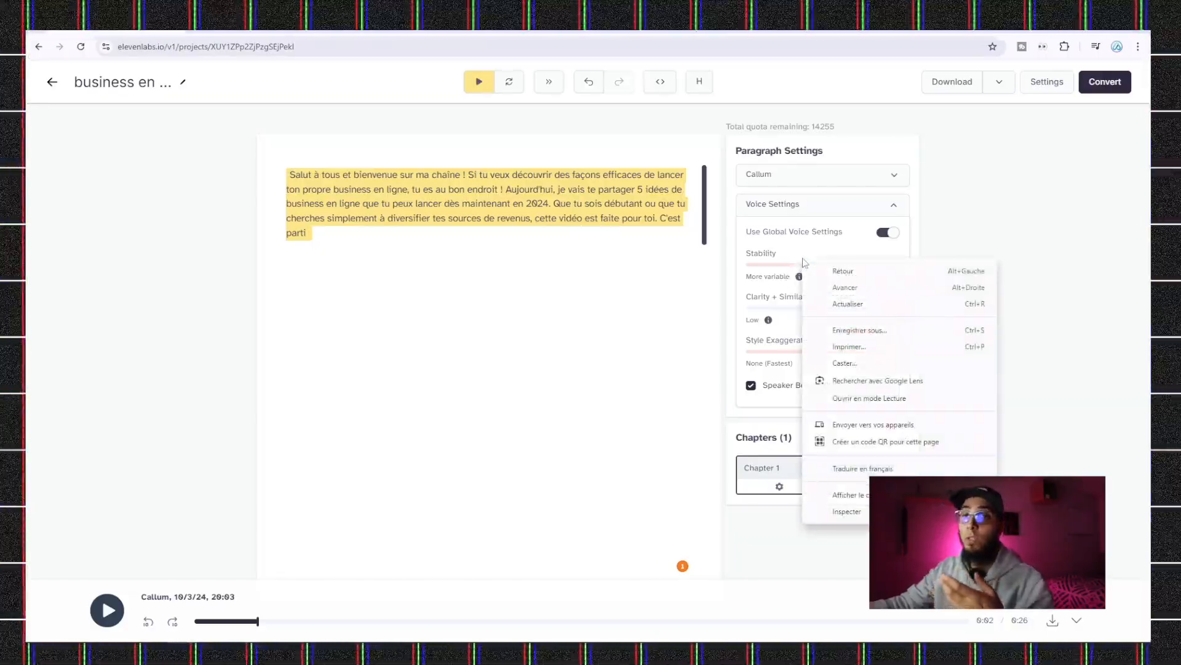
left_click(850, 469)
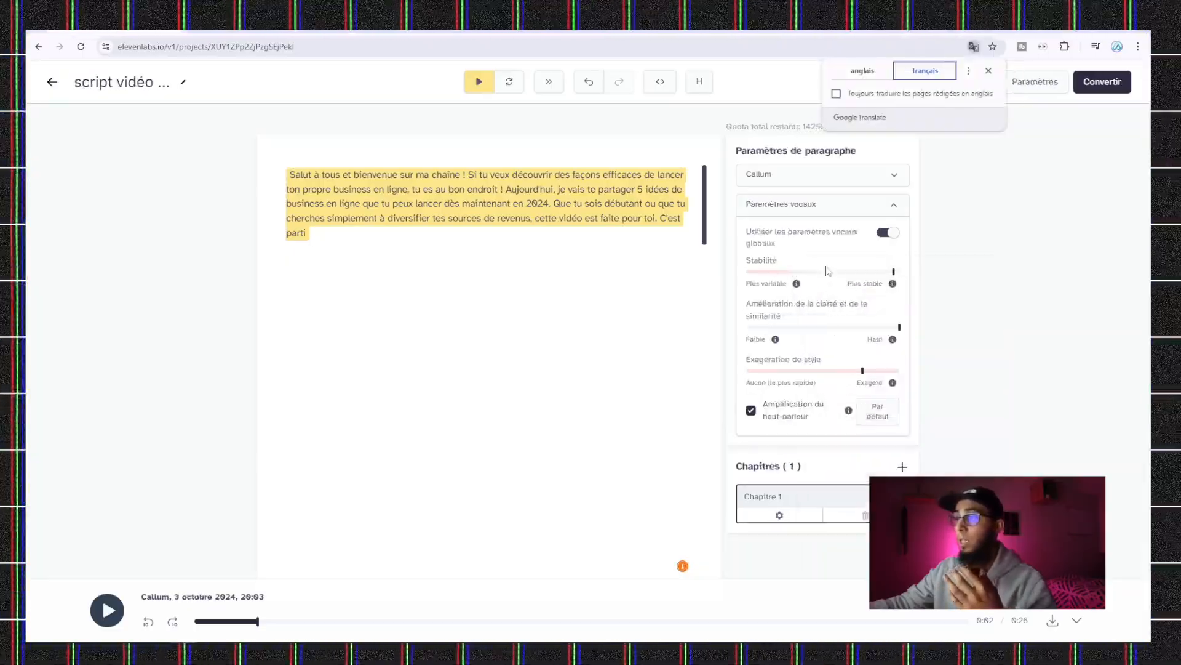
left_click(870, 279)
left_click_drag(893, 275, 788, 280)
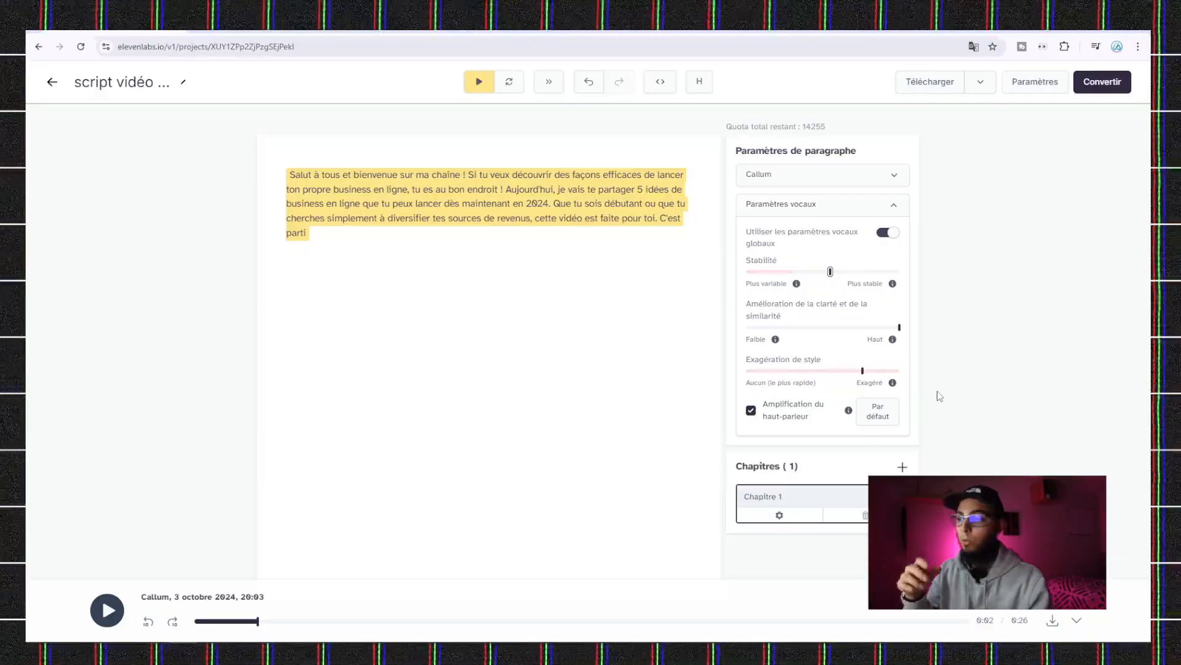
Step: Convert the full project to audio and dismiss the conversion dialogs
left_click(336, 232)
left_click_drag(307, 232, 287, 179)
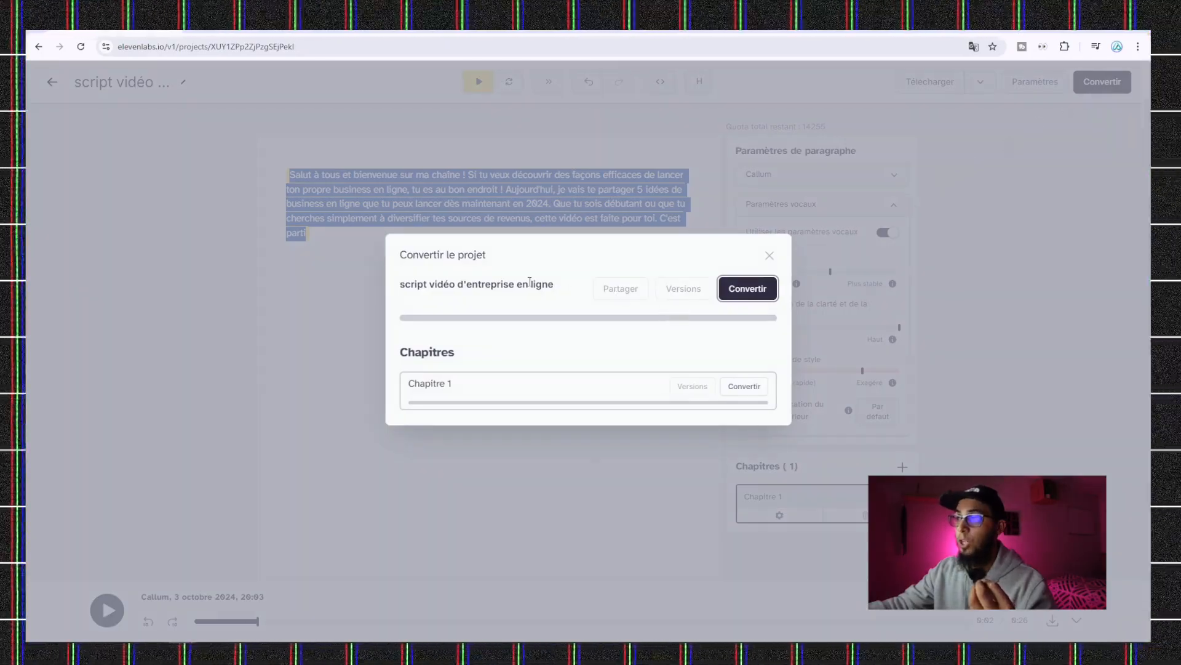
left_click(723, 284)
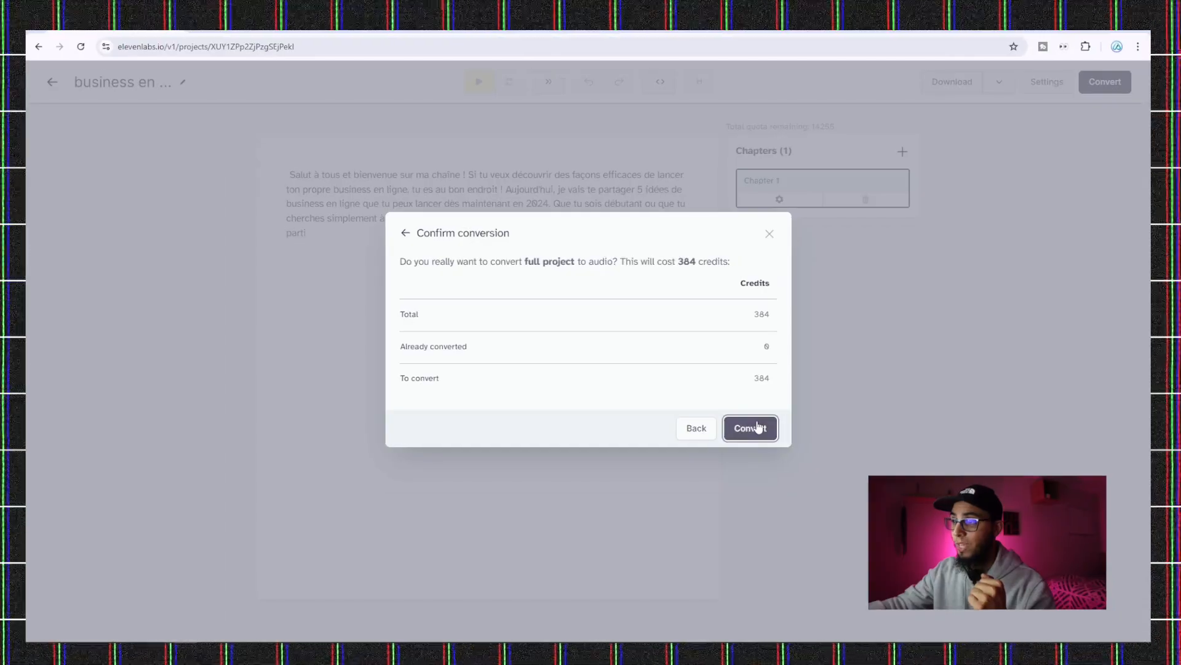
left_click(754, 423)
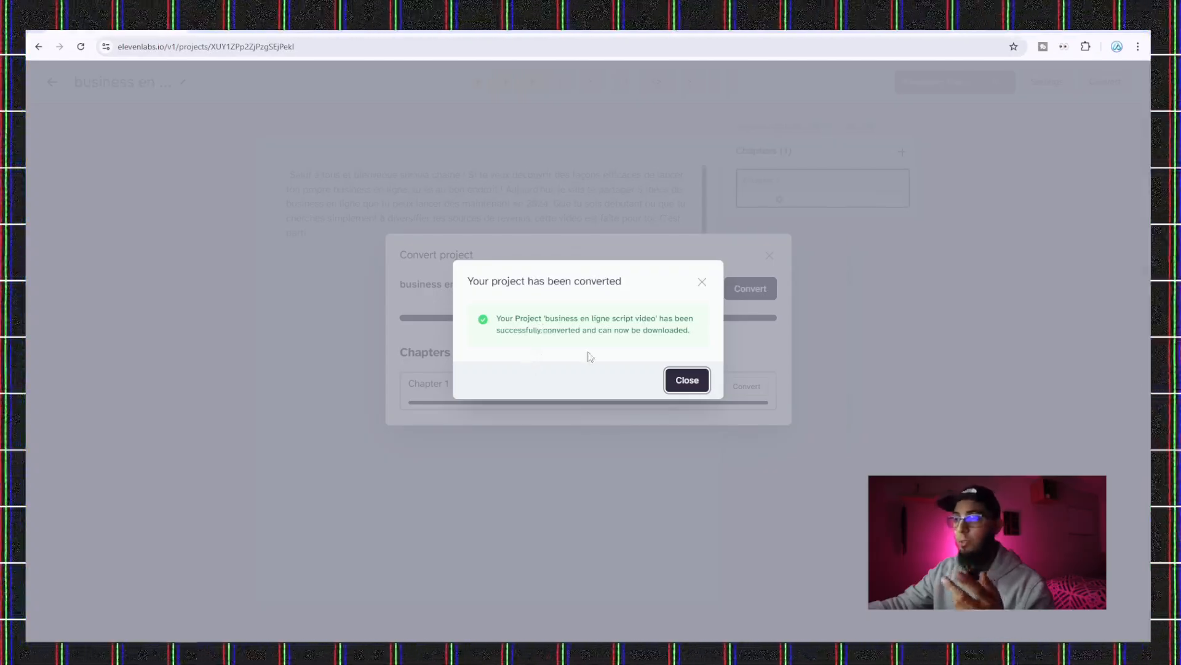
left_click(688, 384)
left_click(769, 255)
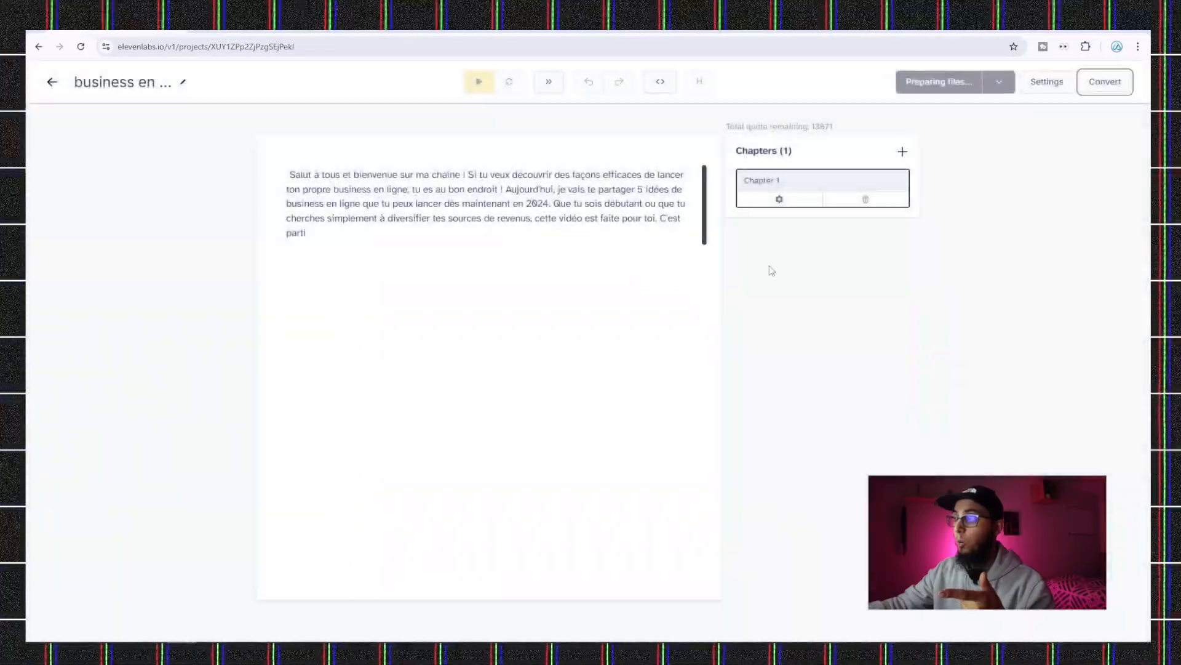